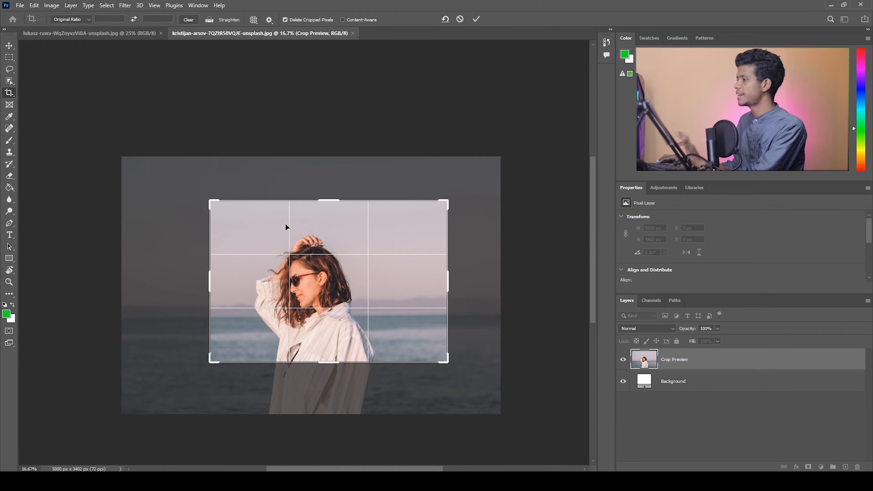
# Apply the original-ratio crop around the woman and undo it, fitting the whole photo in view.
pyautogui.press('Return')
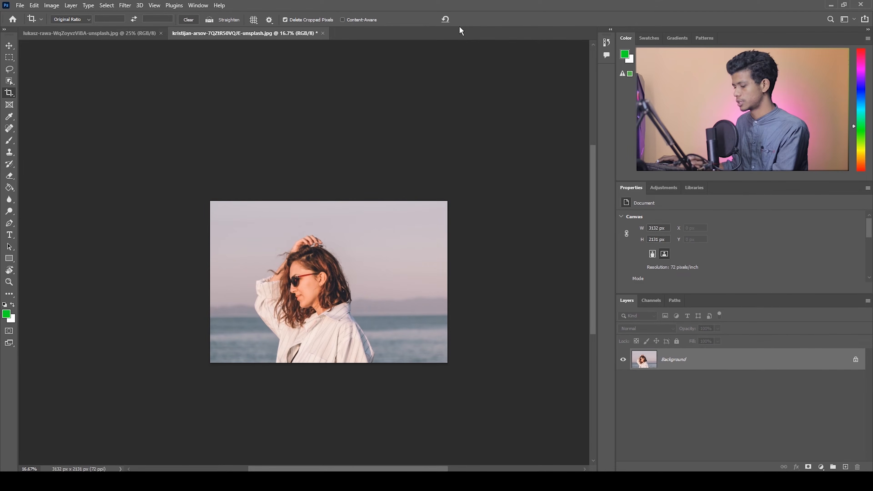
pyautogui.hotkey('ctrl', 'z')
pyautogui.hotkey('ctrl', '0')
# Try the crop ratio presets 1:1 (Square), 4:5 (8:10), 5:7 and 16:9, and return to Original Ratio.
pyautogui.click(71, 19)
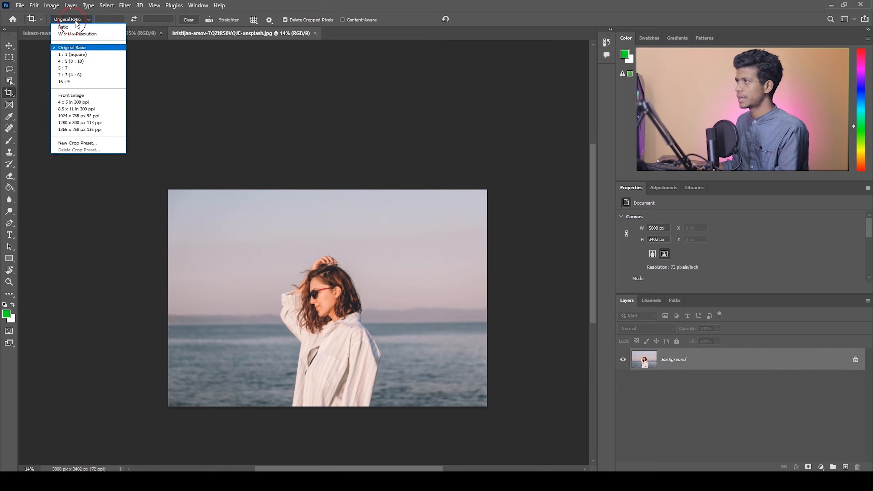
pyautogui.click(79, 55)
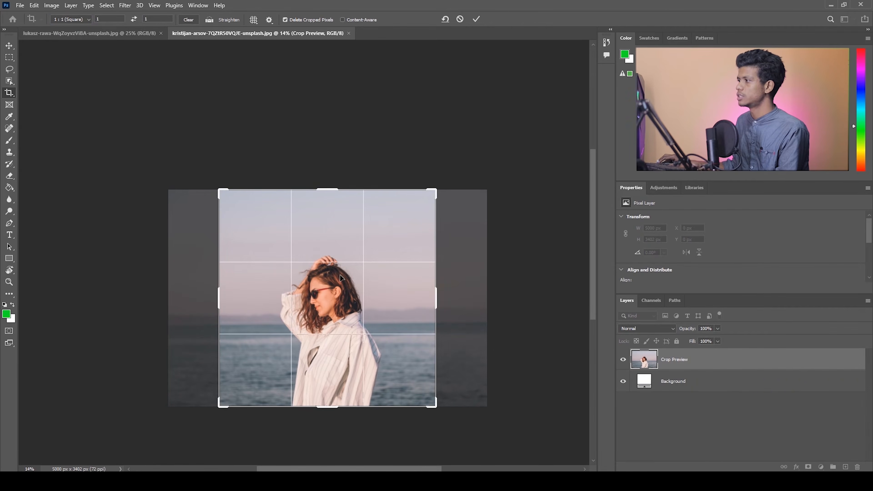
pyautogui.click(71, 19)
pyautogui.click(73, 61)
pyautogui.click(69, 20)
pyautogui.click(64, 68)
pyautogui.click(68, 20)
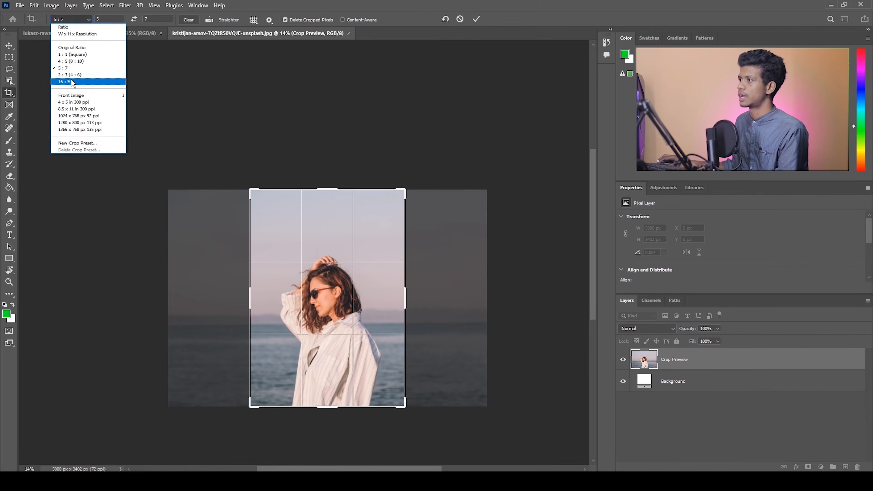
pyautogui.click(71, 81)
pyautogui.click(68, 20)
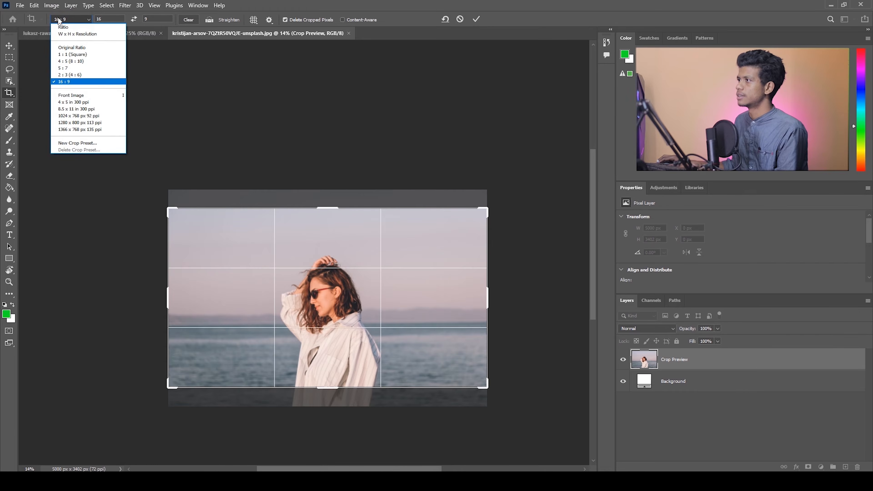
pyautogui.click(72, 47)
# Switch the crop to a custom ratio, shrink the crop frame and set the ratio values to 10 by 10.
pyautogui.click(70, 19)
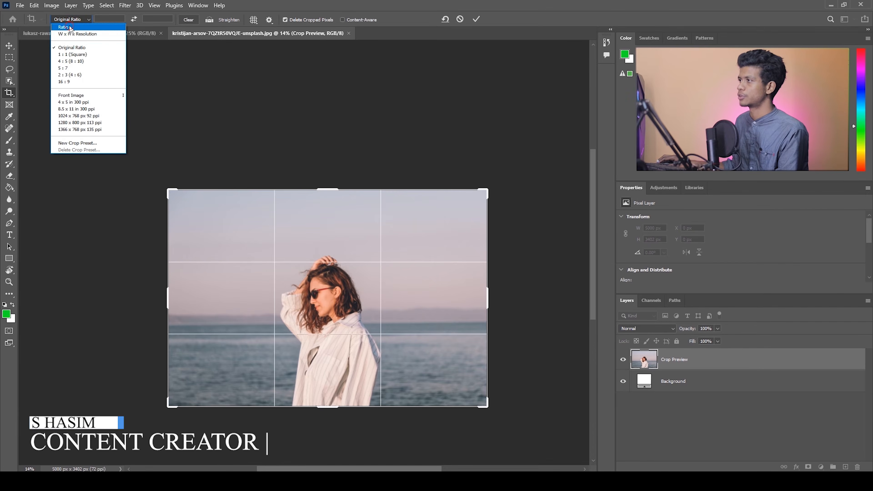
pyautogui.click(70, 28)
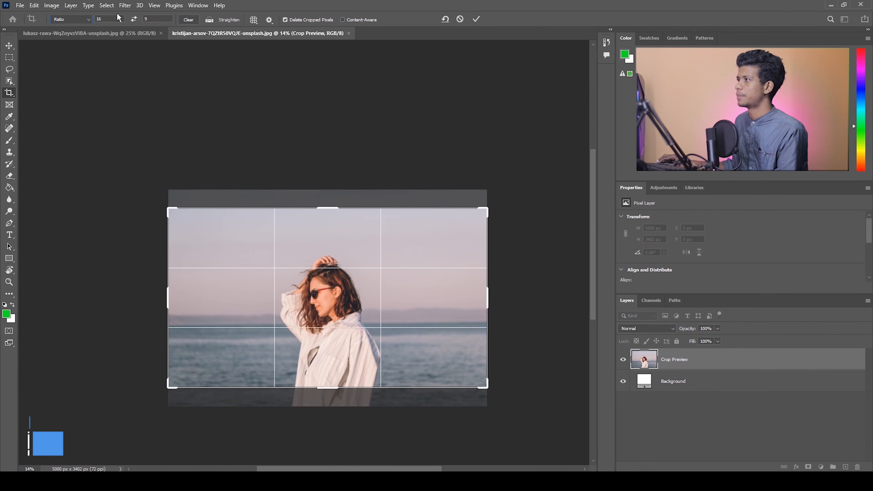
pyautogui.moveTo(166, 299); pyautogui.dragTo(191, 297)
pyautogui.click(114, 19)
pyautogui.write('10')
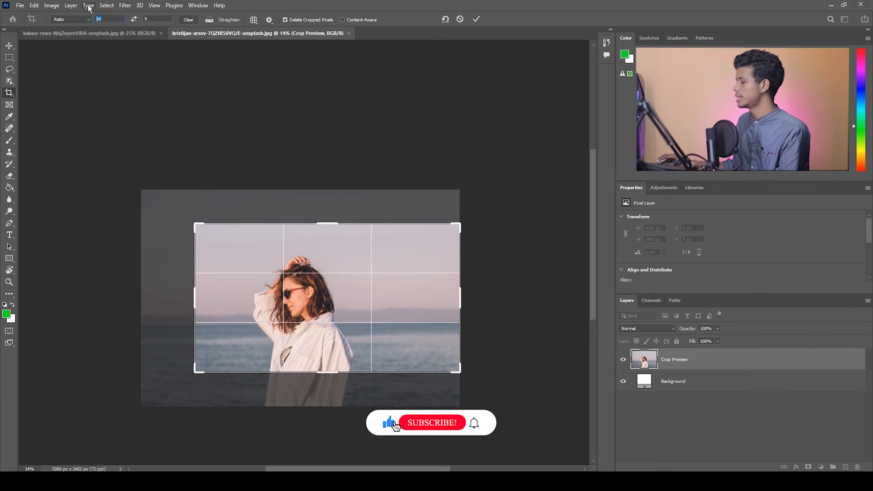
pyautogui.press('Tab')
pyautogui.write('10')
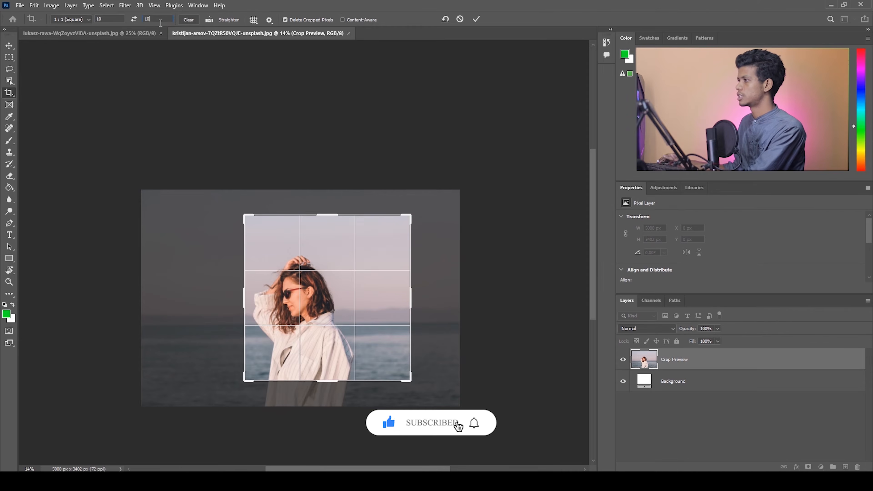
# Reposition the photo inside the square crop frame, apply the crop and undo it.
pyautogui.moveTo(294, 308); pyautogui.dragTo(326, 282)
pyautogui.press('Return')
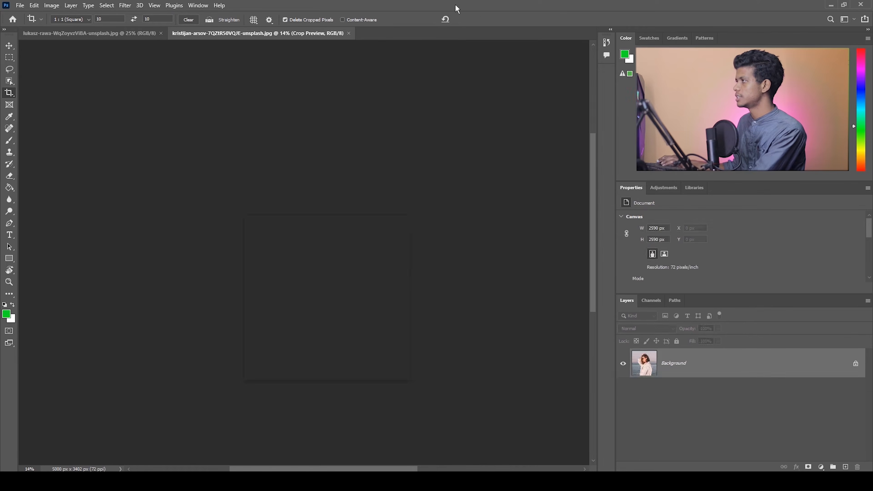
pyautogui.hotkey('ctrl', 'z')
pyautogui.scroll(1, 434, 335)
pyautogui.scroll(1, 141, 219)
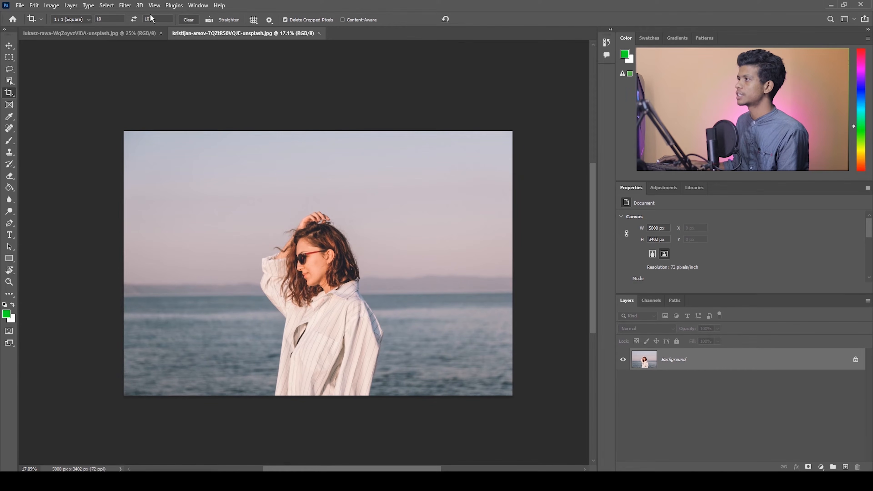
# Clear the crop ratio values and try an unconstrained crop over the sky and the woman, cancelling it without saving.
pyautogui.click(189, 21)
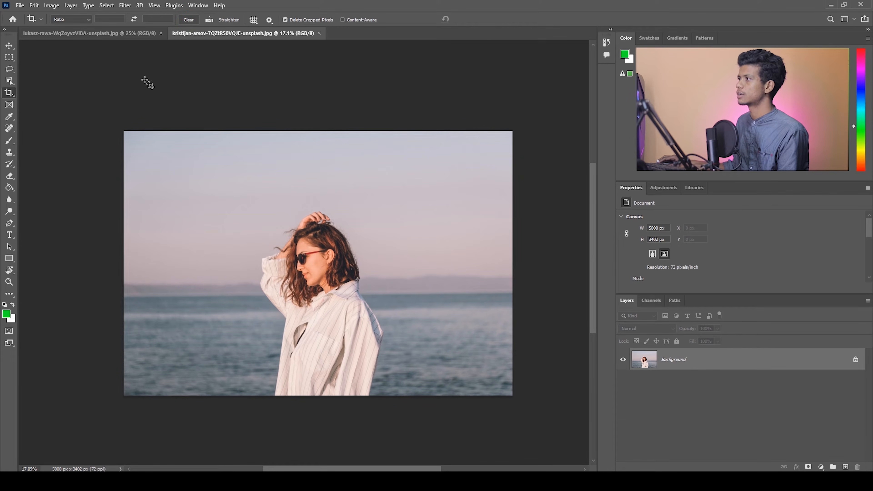
pyautogui.moveTo(148, 170); pyautogui.dragTo(374, 355)
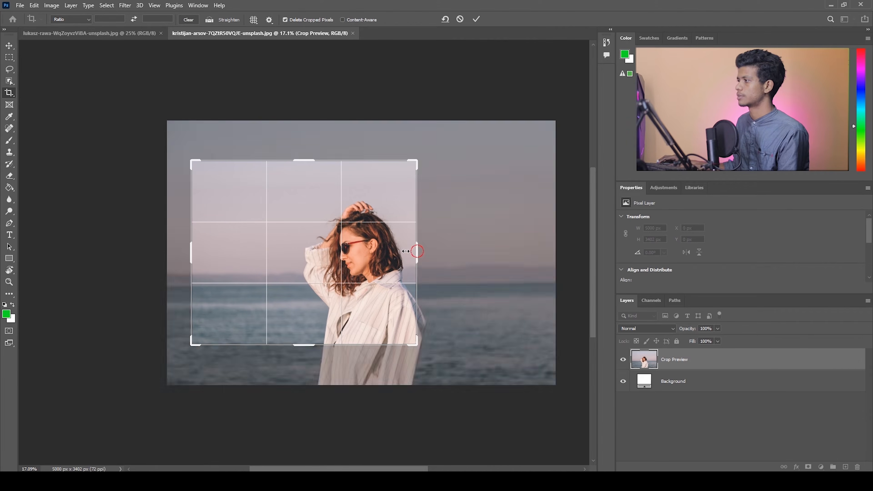
pyautogui.hotkey('ctrl', 's')
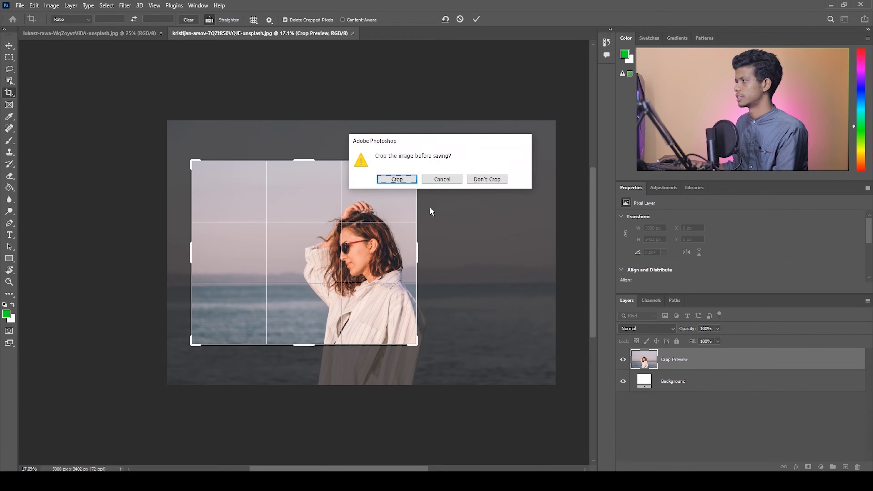
pyautogui.click(442, 179)
pyautogui.press('Escape')
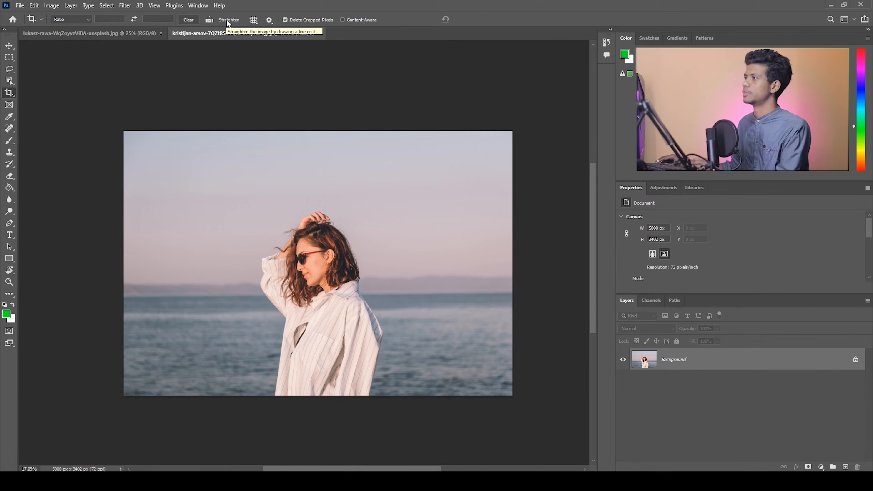
# Straighten the photo along the sea horizon and apply the resulting crop.
pyautogui.click(209, 20)
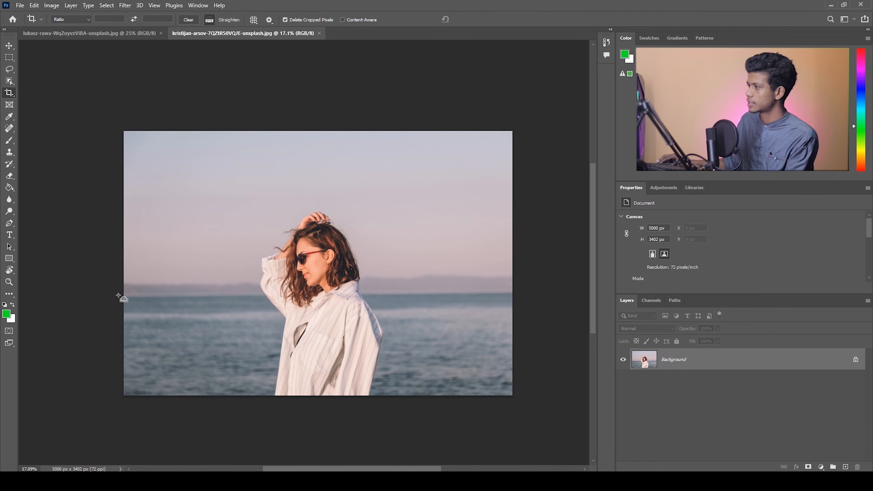
pyautogui.moveTo(124, 295); pyautogui.dragTo(514, 293)
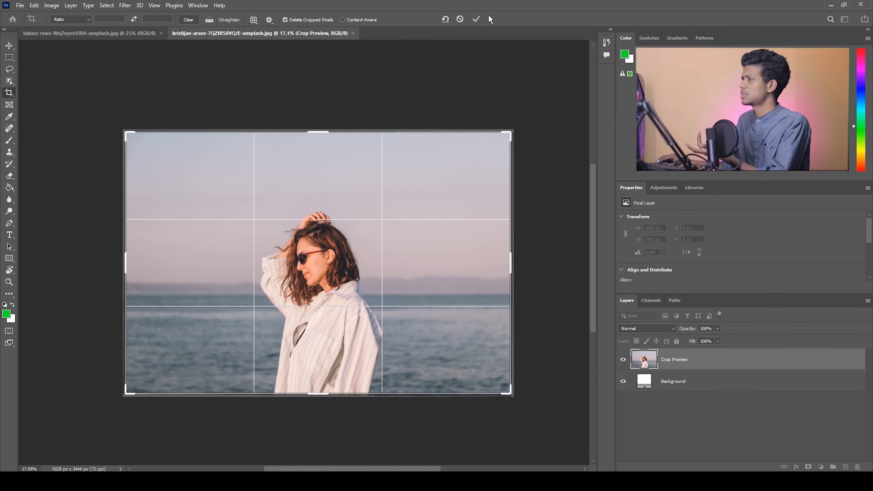
pyautogui.click(477, 20)
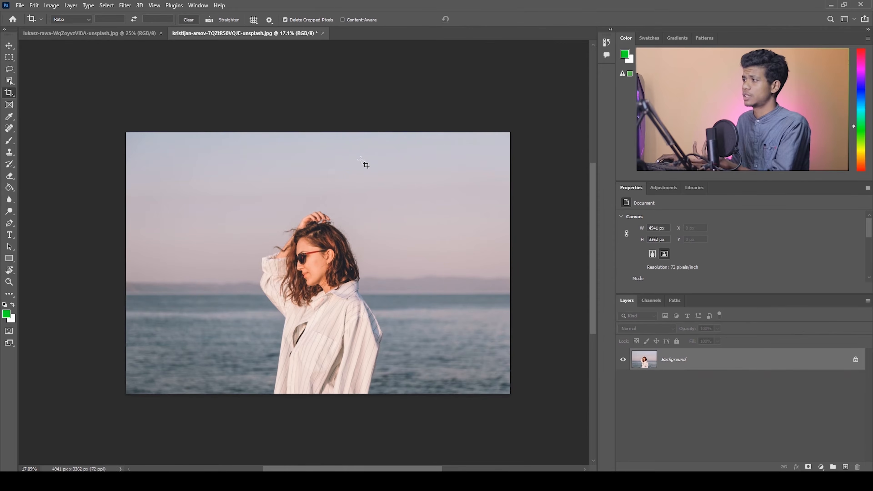
# Try the Golden Spiral crop overlay on a crop frame covering the whole photo, and cancel the crop.
pyautogui.click(253, 20)
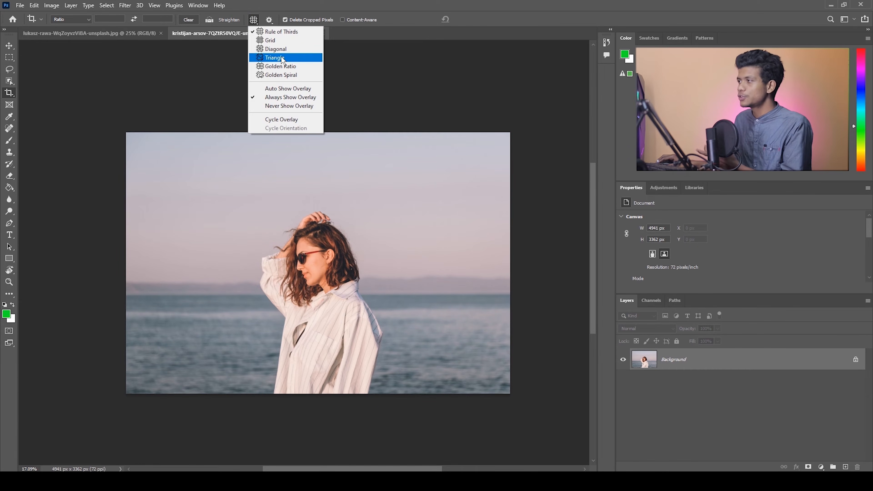
pyautogui.click(276, 75)
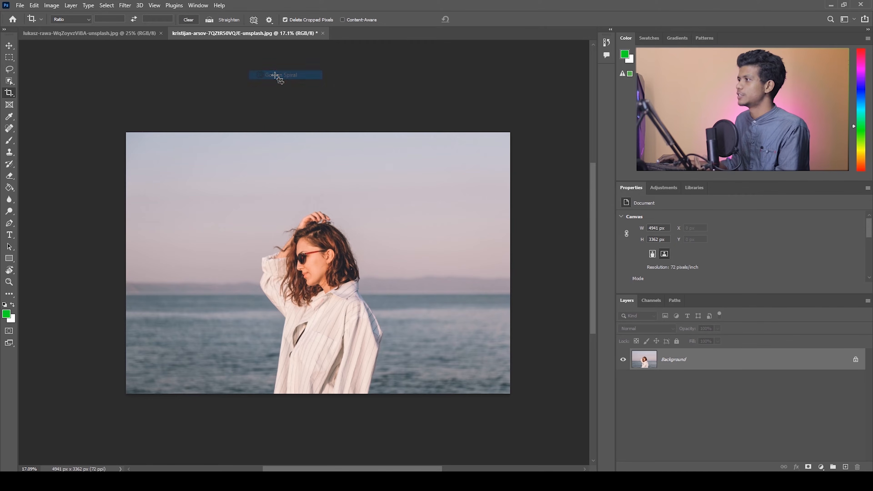
pyautogui.moveTo(126, 135); pyautogui.dragTo(514, 395)
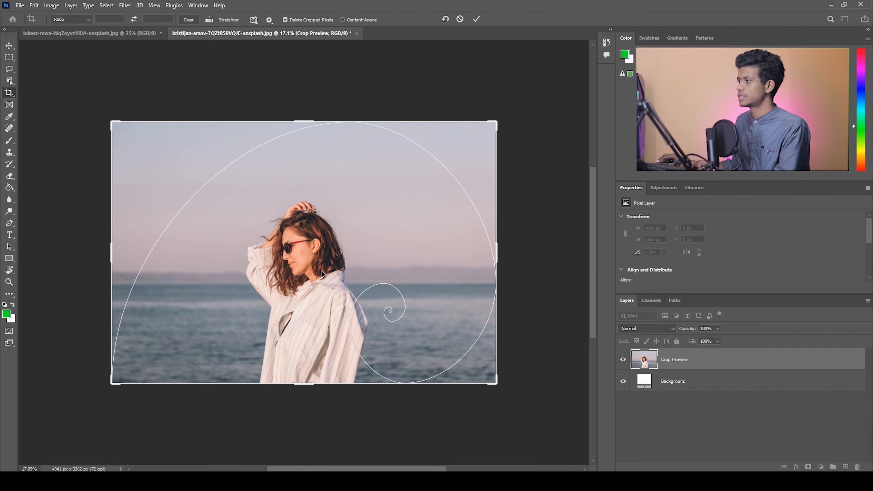
pyautogui.moveTo(499, 254)
pyautogui.mouseDown()
pyautogui.moveTo(423, 248)
pyautogui.moveTo(485, 248)
pyautogui.mouseUp()
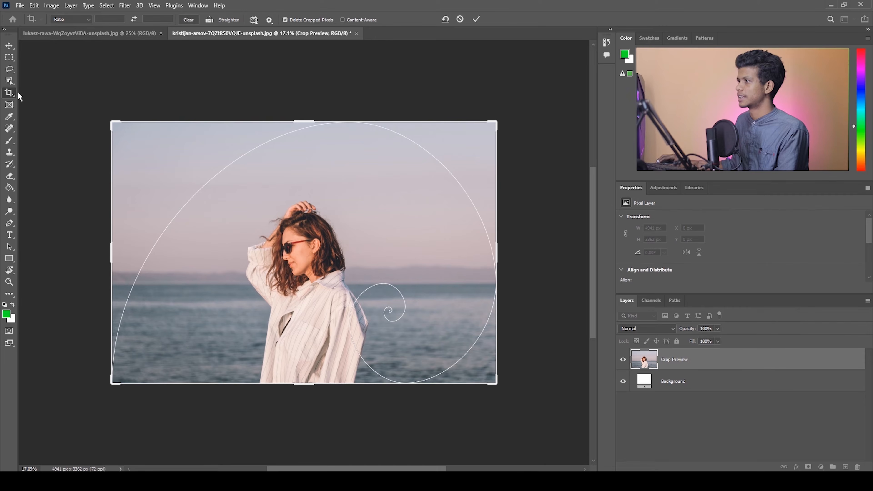
pyautogui.click(460, 20)
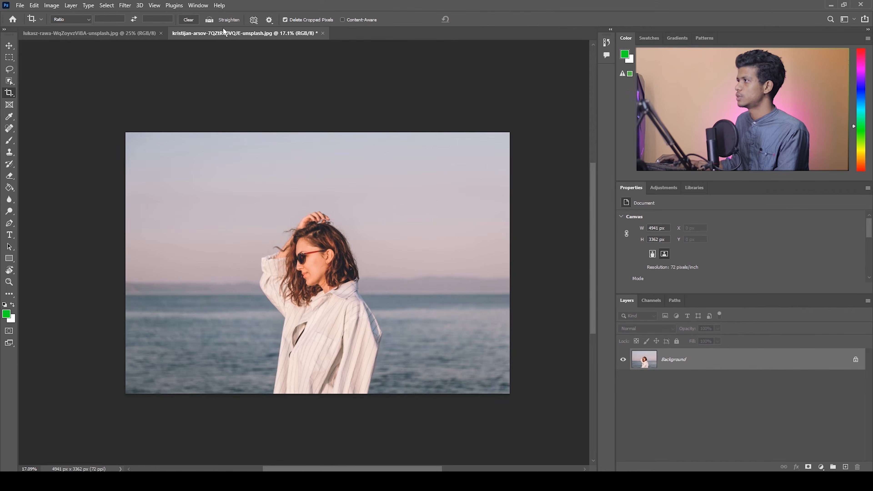
# Set the crop overlay back to Rule of Thirds, test it on a nearly full-size crop frame and cancel the crop.
pyautogui.click(253, 20)
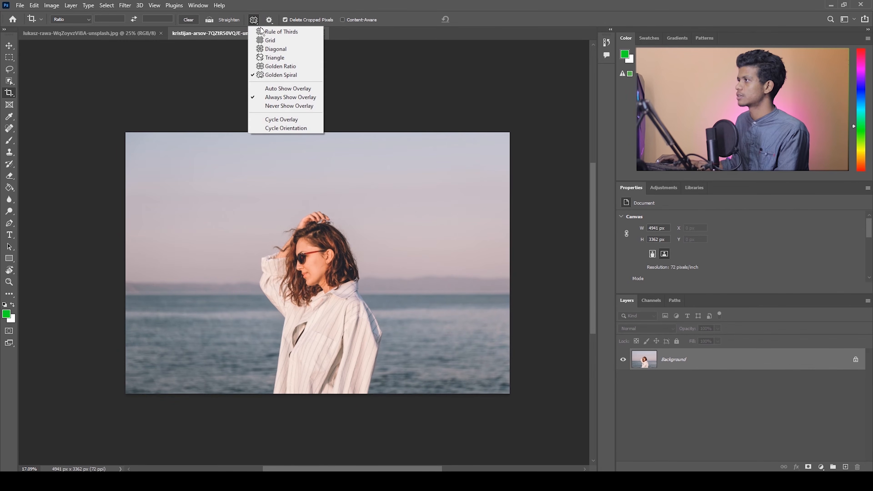
pyautogui.click(280, 30)
pyautogui.moveTo(127, 133); pyautogui.dragTo(492, 392)
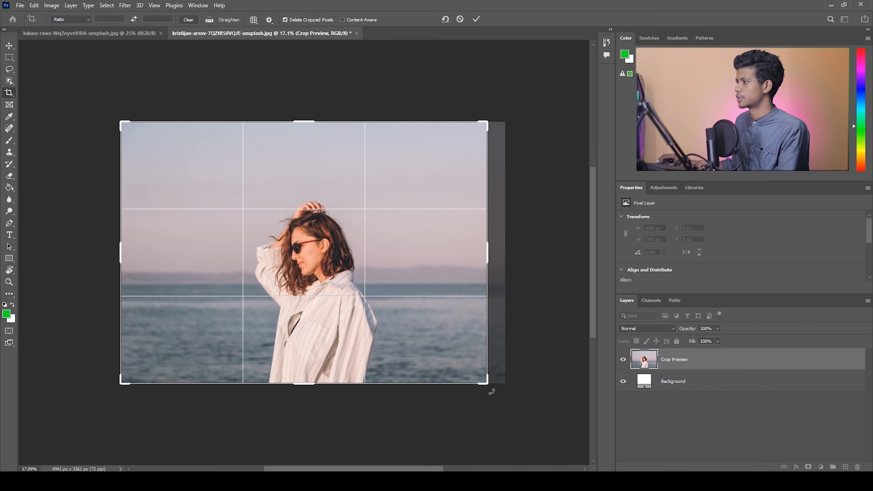
pyautogui.press('Escape')
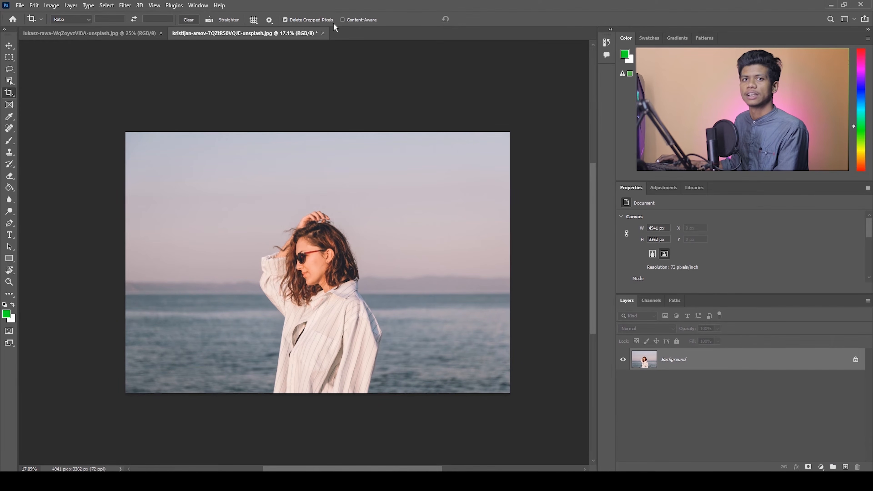
# Crop the photo to about 2762 × 2896 px with Delete Cropped Pixels on, test widening the crop frame, and revert the changes.
pyautogui.click(218, 240)
pyautogui.press('Return')
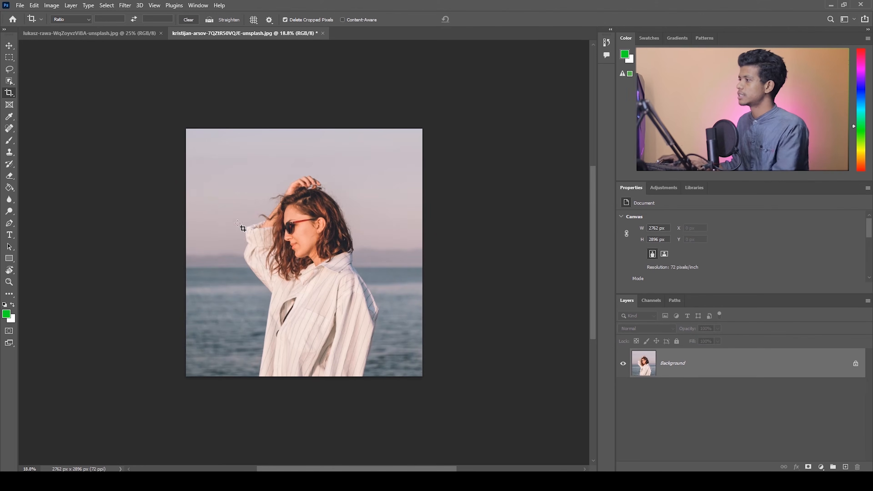
pyautogui.moveTo(185, 128); pyautogui.dragTo(428, 375)
pyautogui.moveTo(424, 251); pyautogui.dragTo(453, 251)
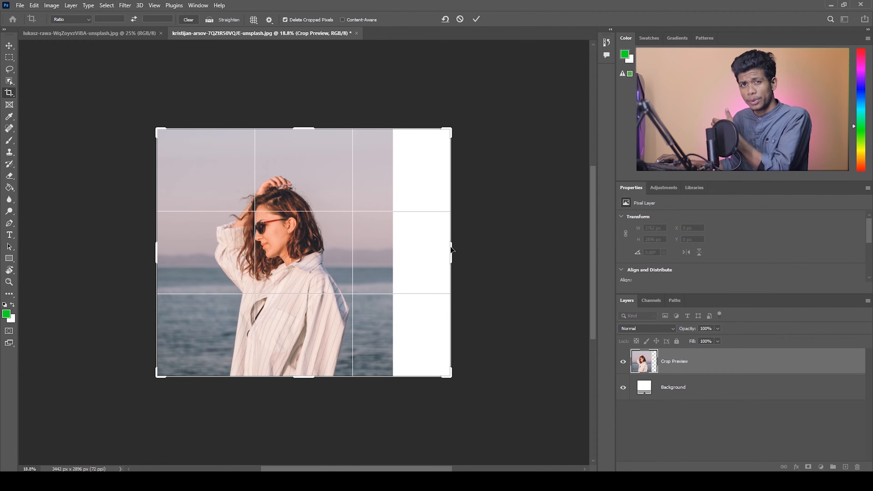
pyautogui.hotkey('ctrl', 'z')
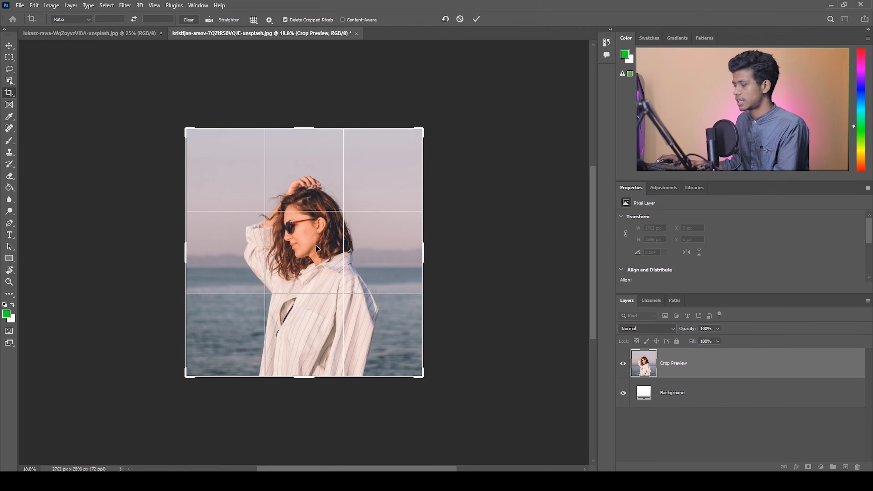
pyautogui.click(460, 19)
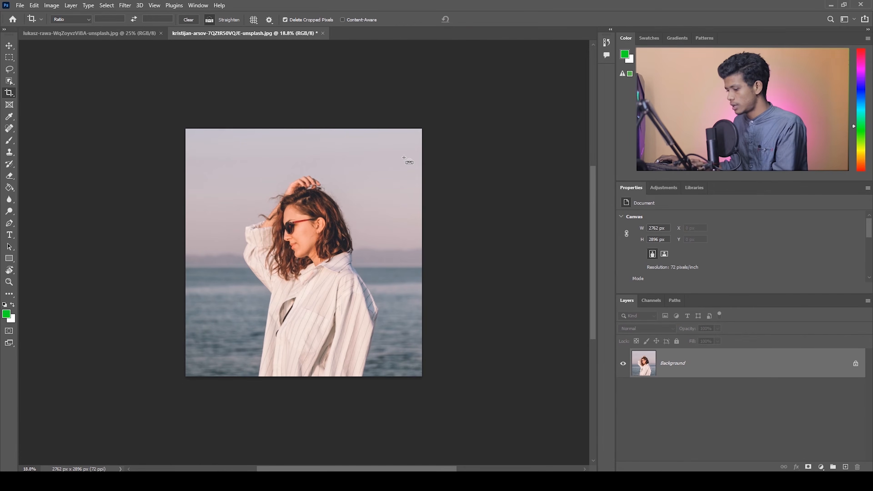
pyautogui.scroll(-3, 298, 210)
# Turn off Delete Cropped Pixels and crop the photo around the woman to about 2060 × 2522 px.
pyautogui.click(289, 19)
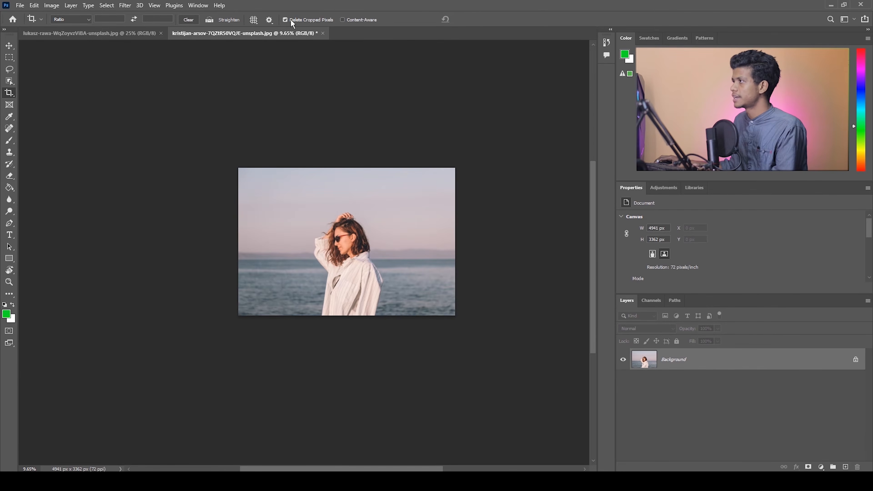
pyautogui.scroll(2, 345, 237)
pyautogui.moveTo(270, 186); pyautogui.dragTo(415, 364)
pyautogui.click(475, 19)
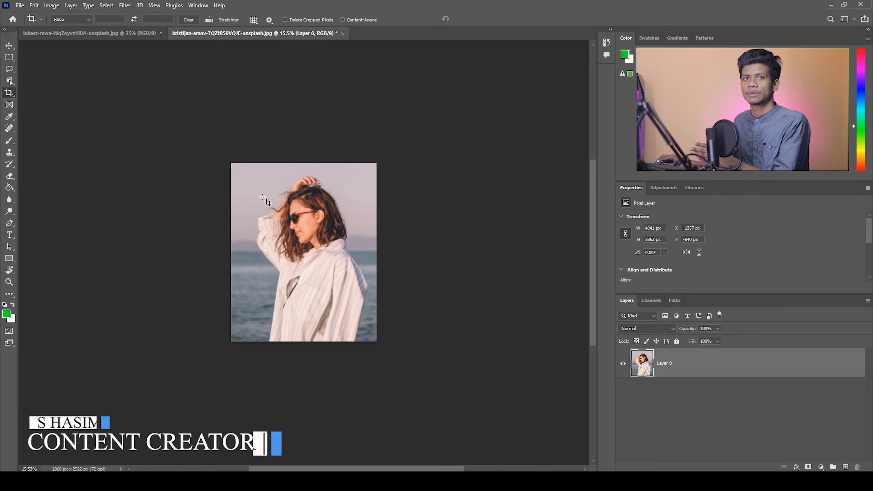
# Reopen the crop, expand the frame to recover the hidden surroundings and apply it at about 3696 × 3345 px.
pyautogui.click(234, 162)
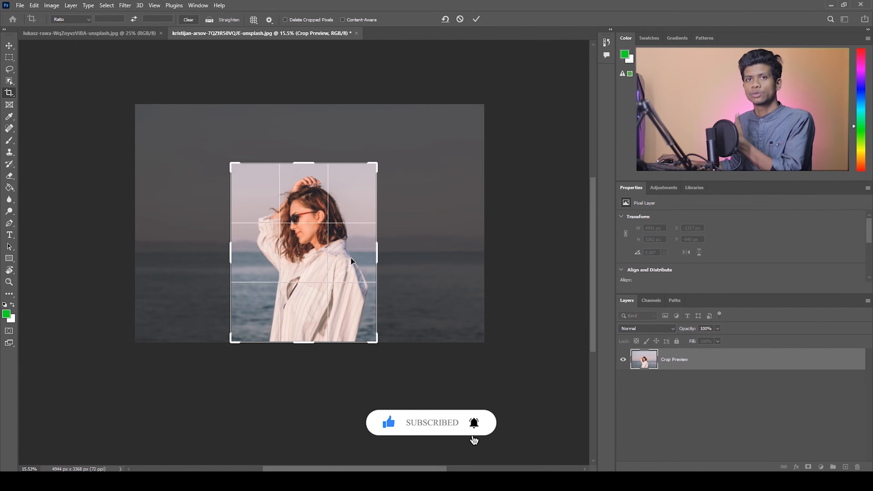
pyautogui.moveTo(380, 165); pyautogui.dragTo(438, 134)
pyautogui.moveTo(240, 244); pyautogui.dragTo(294, 241)
pyautogui.press('Return')
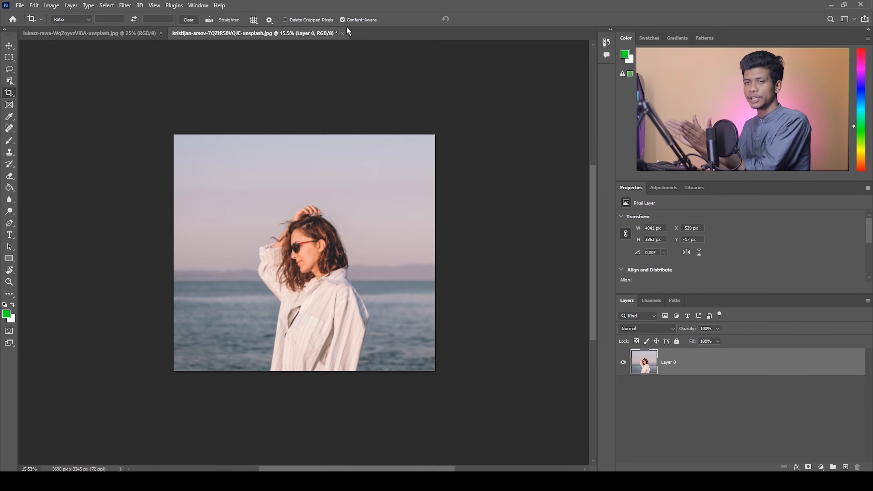
# Cancel a test crop frame widened past the photo's edge and revert the photo to its opening snapshot in the history.
pyautogui.moveTo(167, 140); pyautogui.dragTo(483, 369)
pyautogui.moveTo(434, 246); pyautogui.dragTo(462, 248)
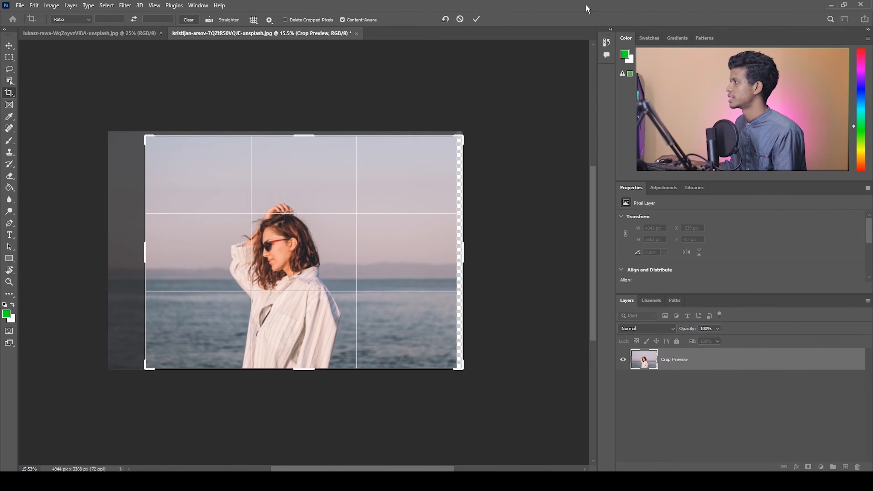
pyautogui.click(606, 42)
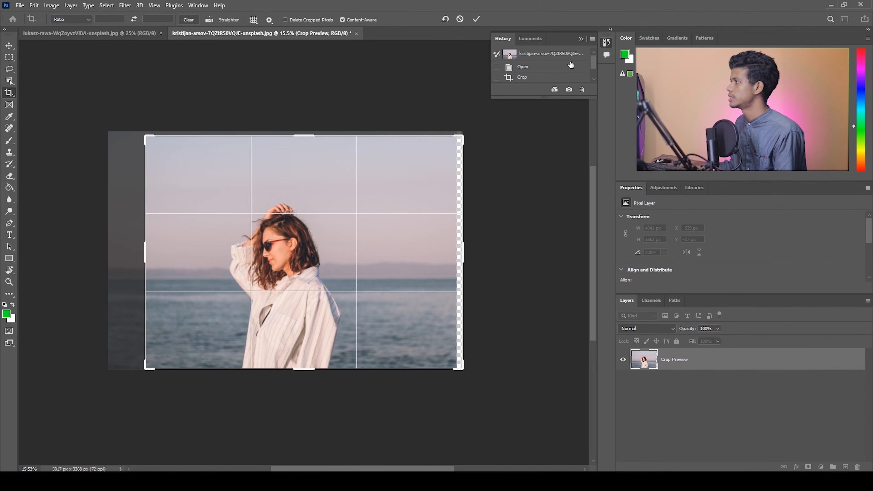
pyautogui.click(461, 19)
pyautogui.click(538, 55)
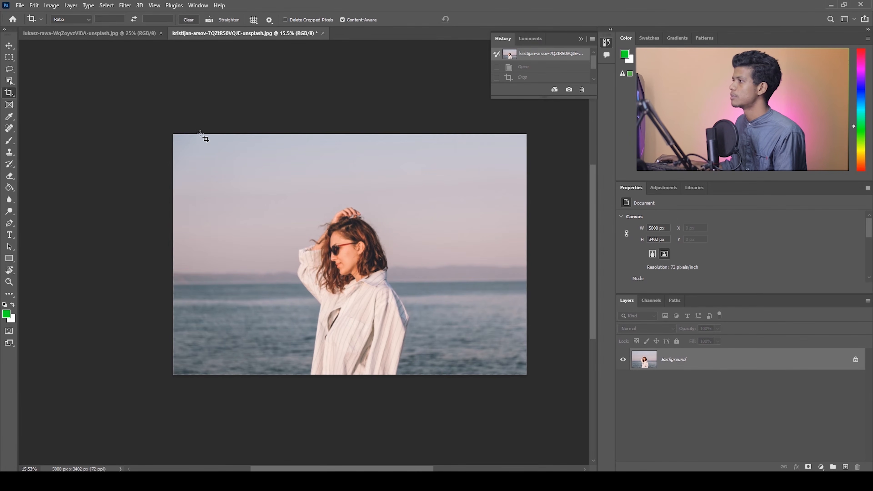
# Extend the photo's width on both sides to about 5579 × 3402 px with a Content-Aware crop.
pyautogui.moveTo(171, 131); pyautogui.dragTo(571, 408)
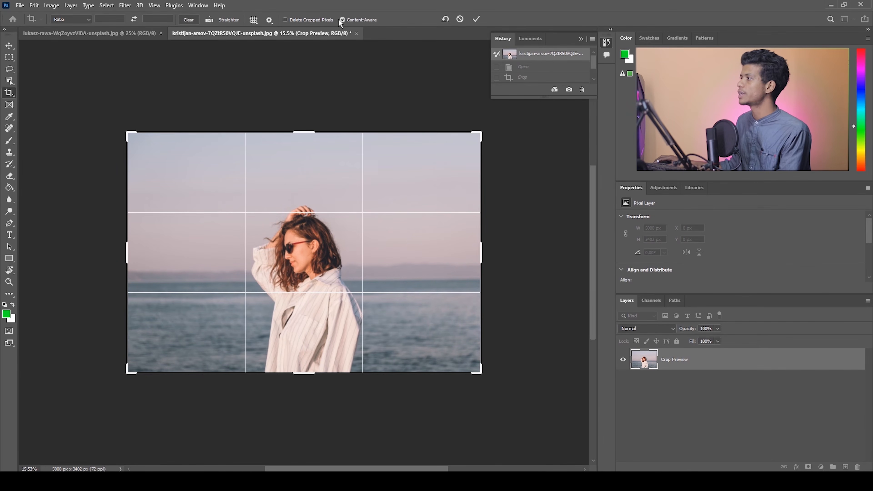
pyautogui.click(586, 41)
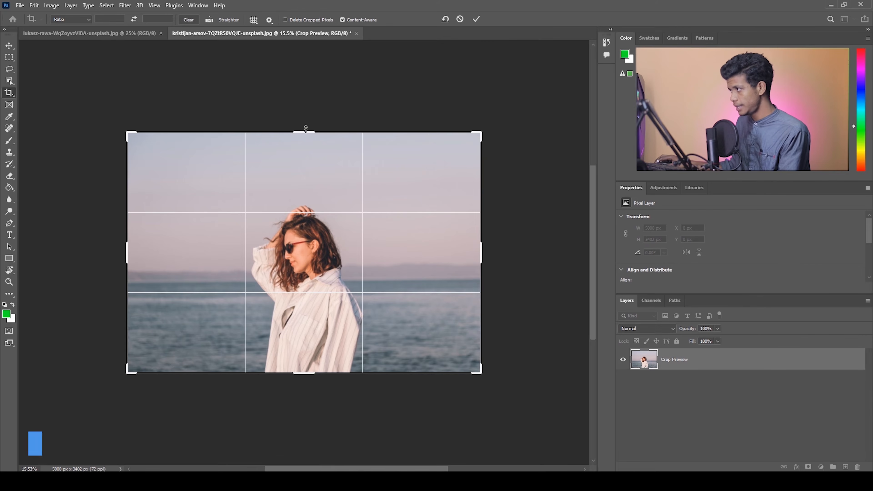
pyautogui.moveTo(482, 253); pyautogui.dragTo(505, 246)
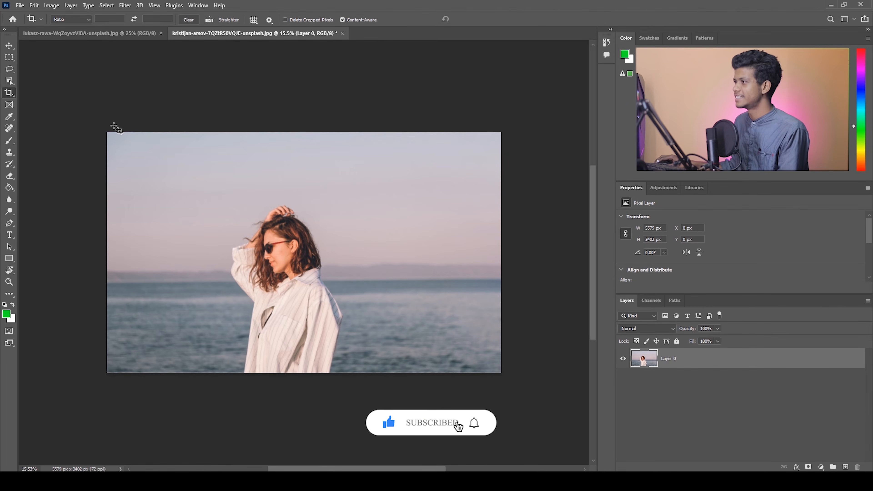
# Extend the sky upward with a Content-Aware crop to about 5579 × 4804 px.
pyautogui.moveTo(112, 137); pyautogui.dragTo(520, 378)
pyautogui.moveTo(304, 132); pyautogui.dragTo(274, 119)
pyautogui.click(477, 20)
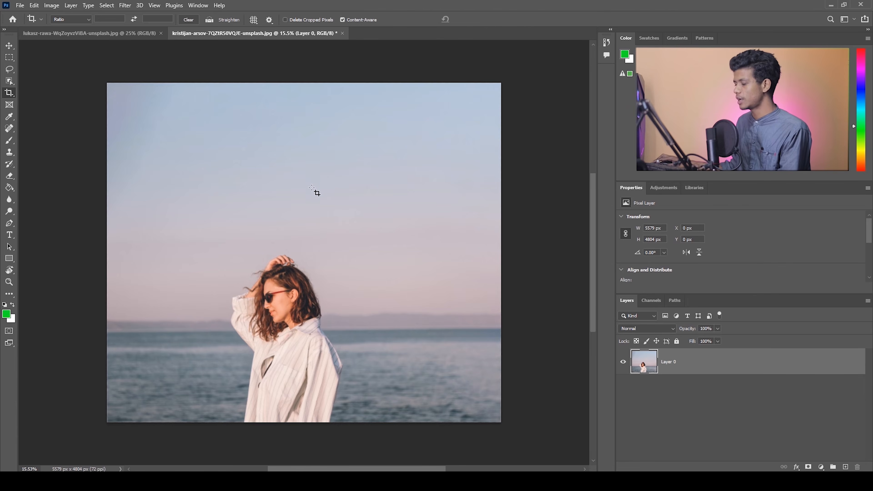
# Crop away the upper sky and extend the photo below the woman with Content-Aware to about 5513 × 3419 px.
pyautogui.scroll(-4, 323, 202)
pyautogui.scroll(2, 252, 262)
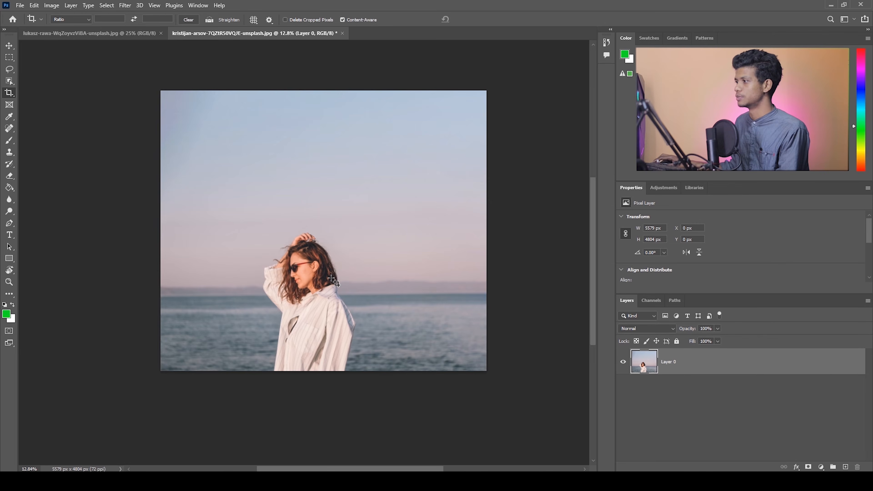
pyautogui.scroll(-2, 335, 303)
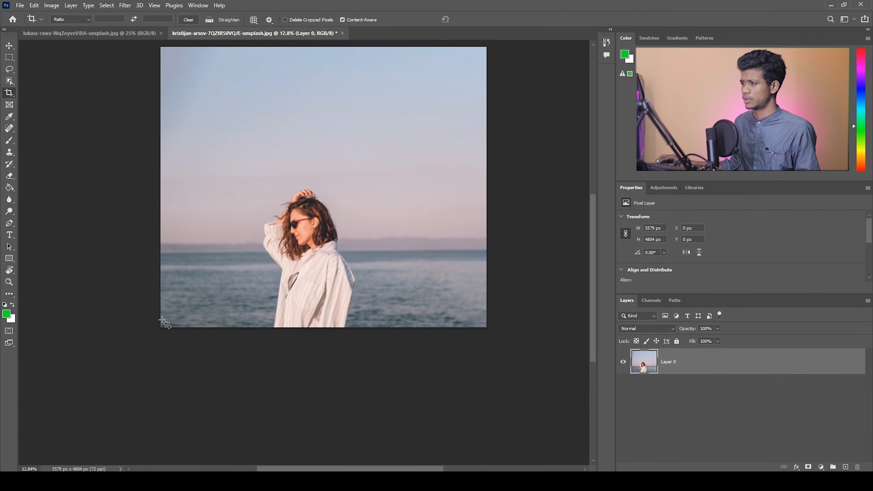
pyautogui.moveTo(162, 156); pyautogui.dragTo(487, 328)
pyautogui.moveTo(311, 339); pyautogui.dragTo(309, 344)
pyautogui.click(482, 18)
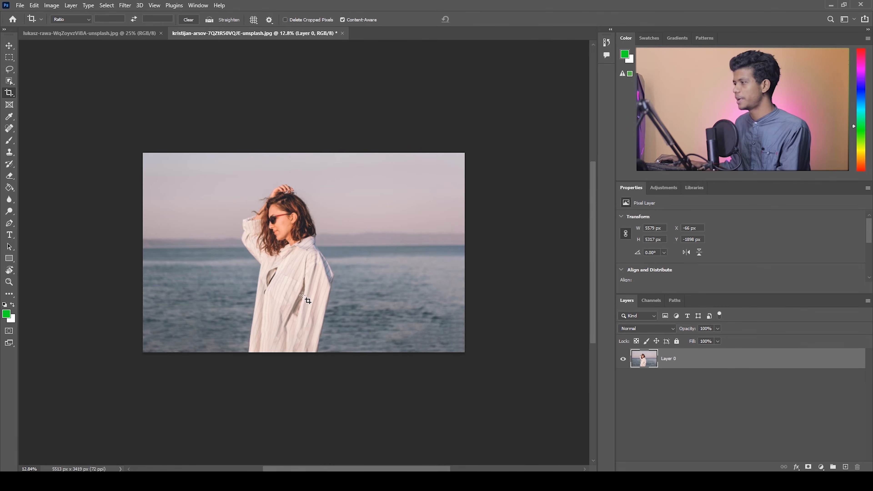
pyautogui.scroll(2, 302, 296)
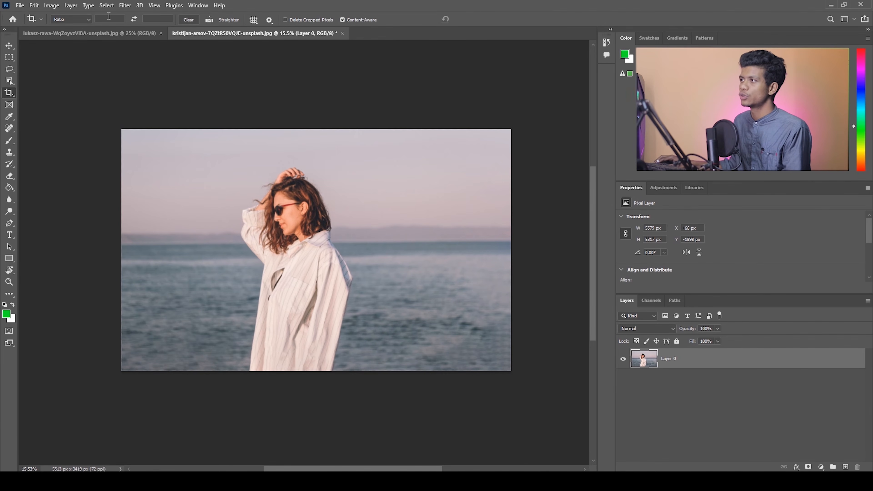
pyautogui.click(76, 23)
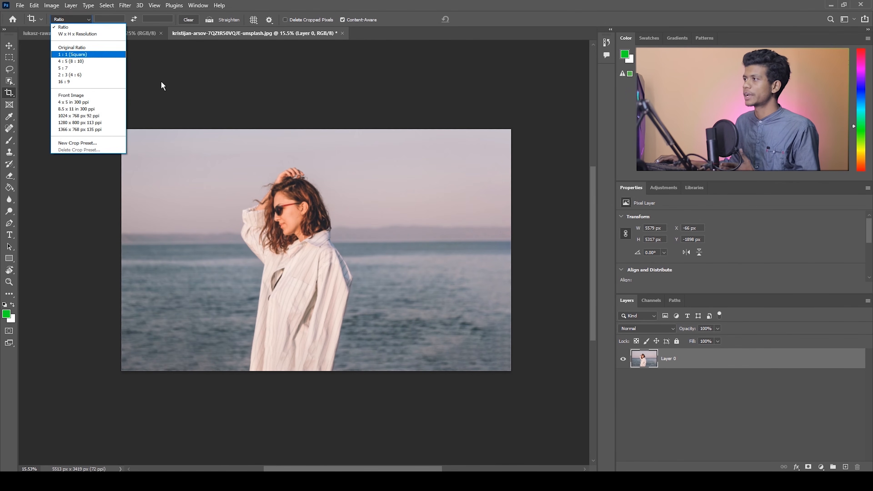
pyautogui.click(192, 21)
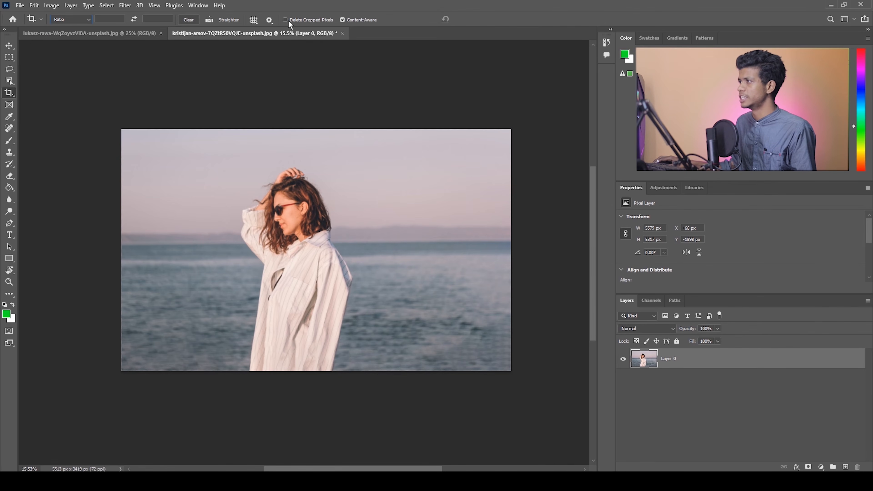